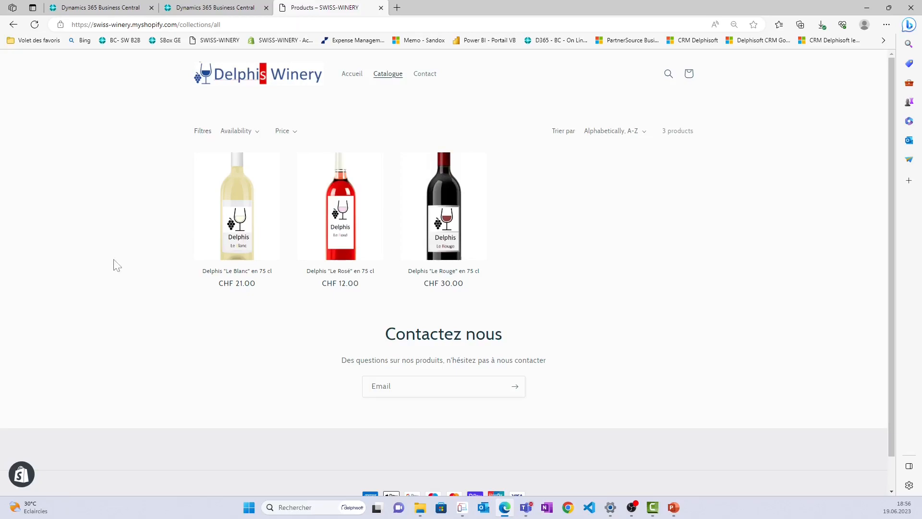
Step: Add six bottles of Delphis "Le Blanc" en 75 cl to the cart from the catalogue
left_click(242, 235)
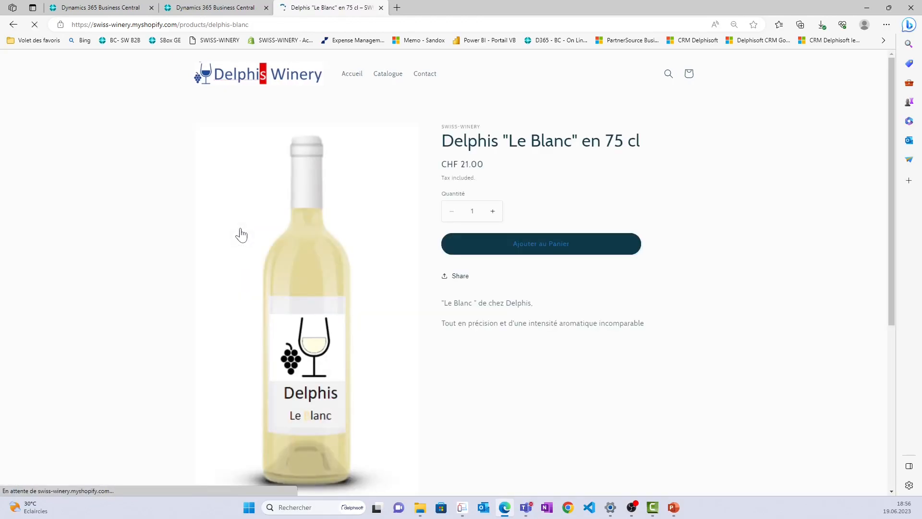
left_click(493, 212)
left_click(494, 212)
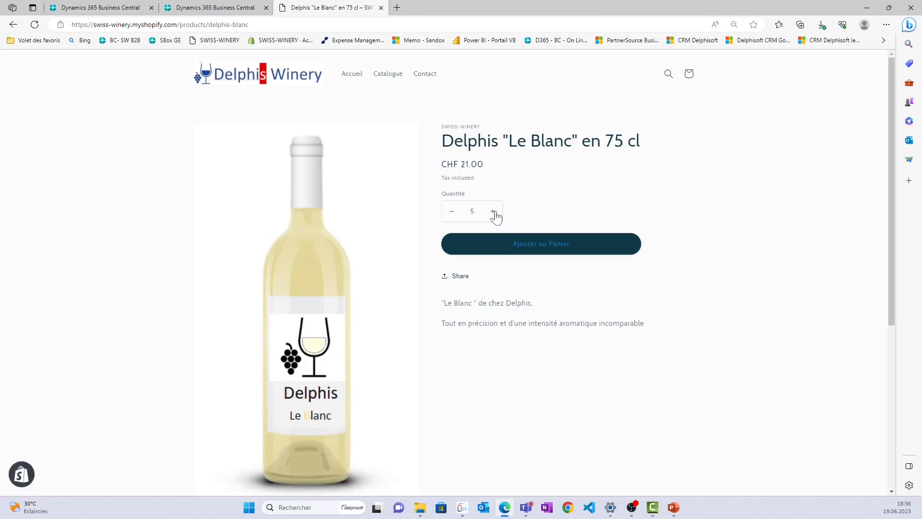
left_click(535, 244)
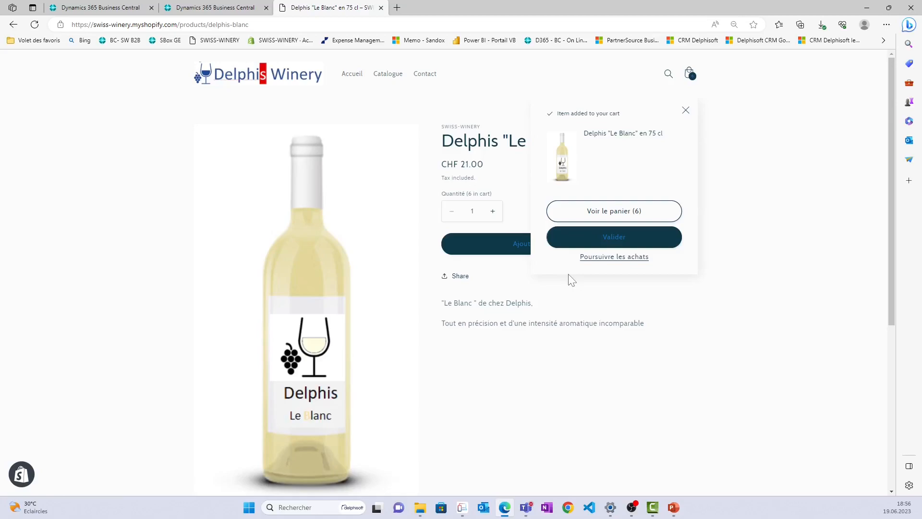
Step: Proceed through checkout to payment with the prefilled contact and delivery address and Standard shipping
left_click(590, 248)
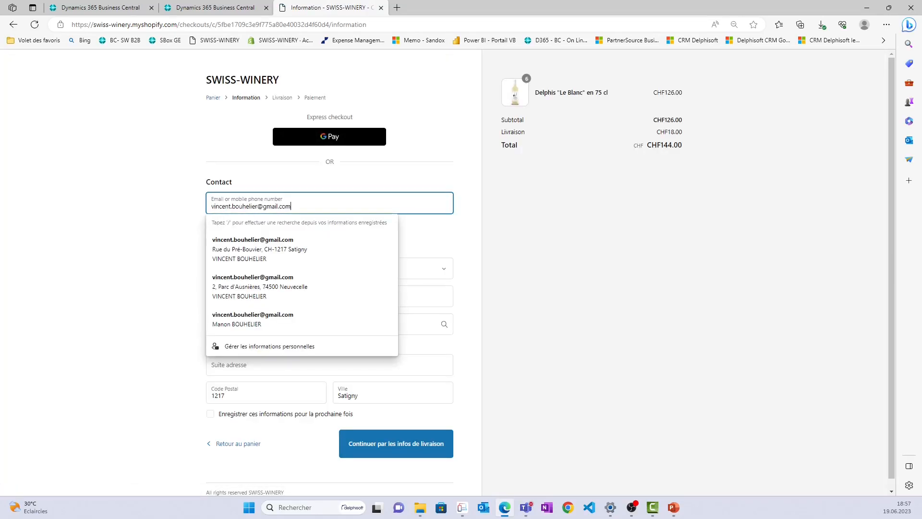
key("Escape")
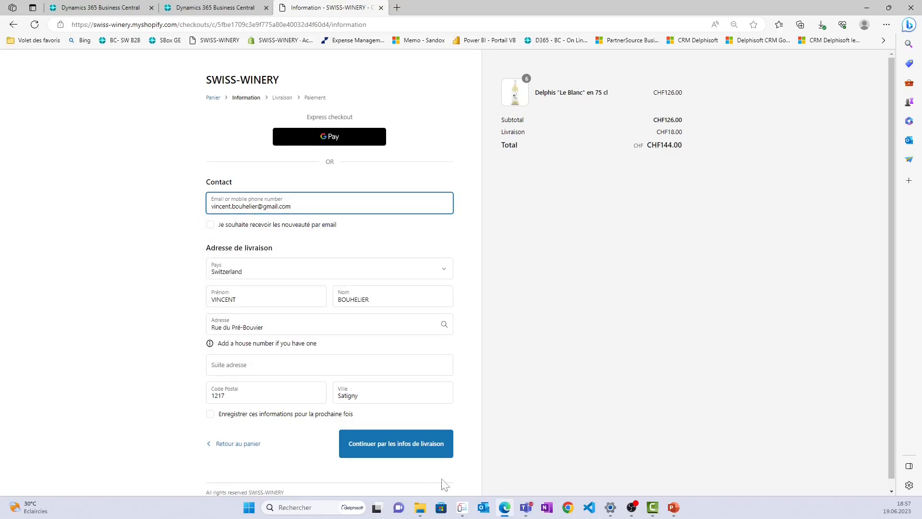
left_click(414, 453)
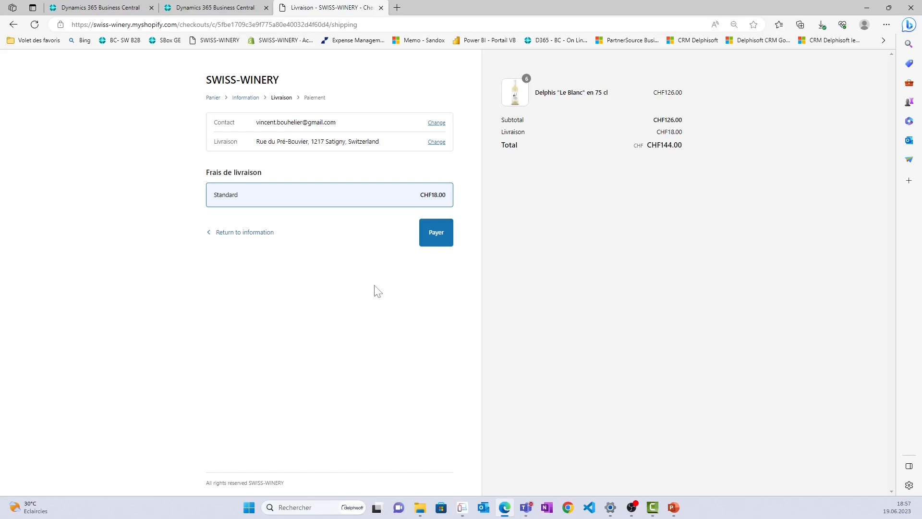
left_click(435, 244)
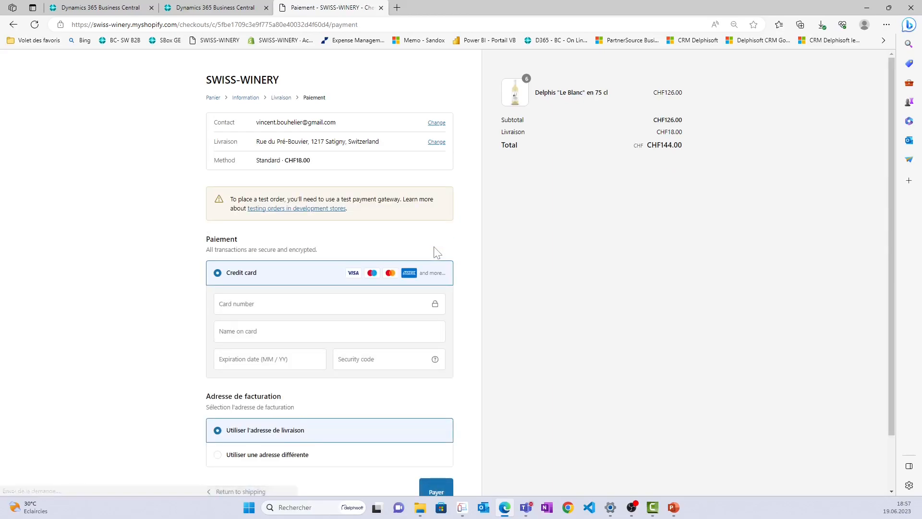
Step: Fill in the credit card number, cardholder name, expiration date and security code, and submit the payment
left_click(279, 304)
left_click(296, 337)
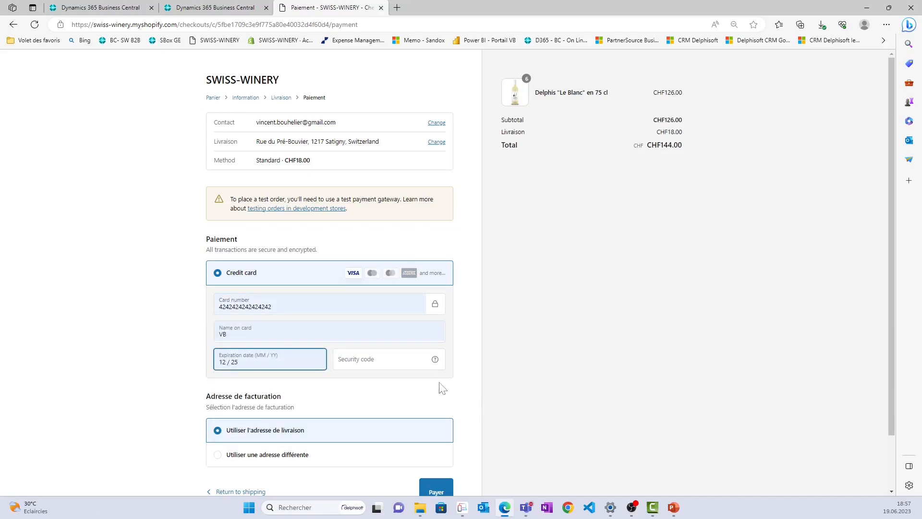
type("11")
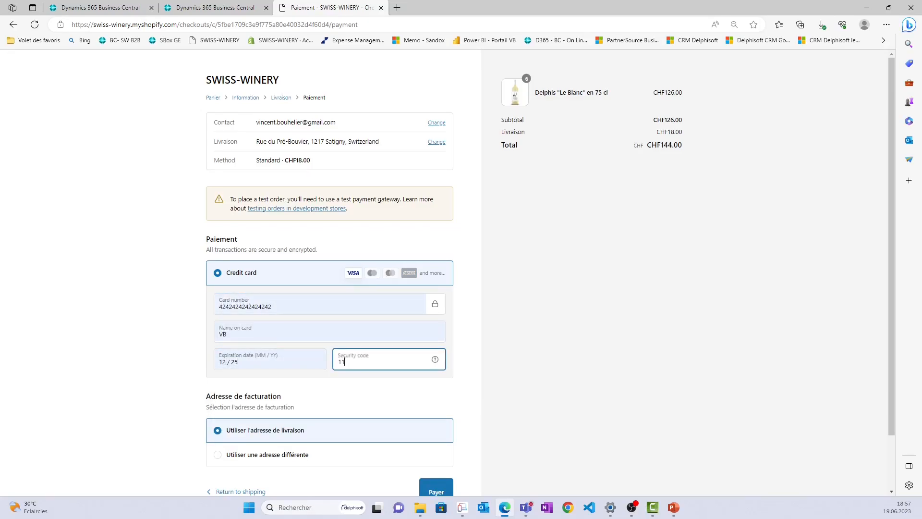
type("1")
scroll(443, 428, "down", 2)
left_click(443, 427)
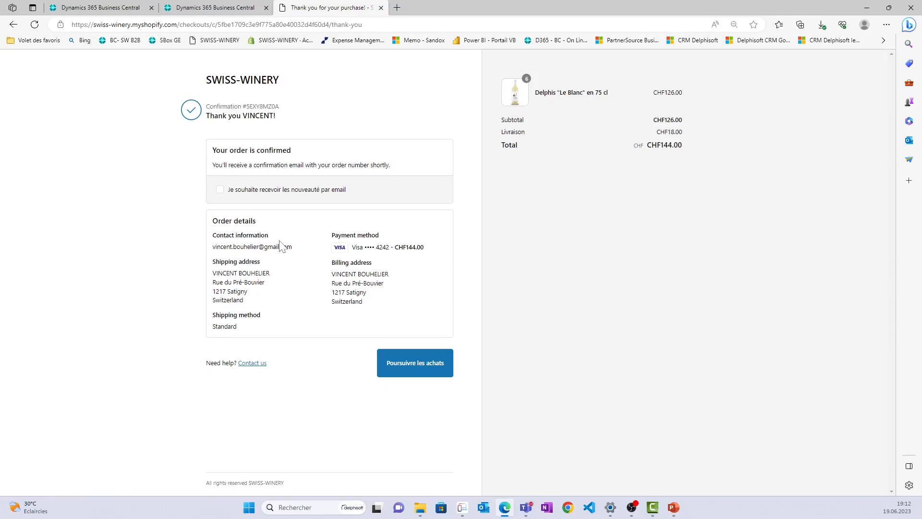
Step: Switch to Dynamics 365 Business Central
left_click(126, 5)
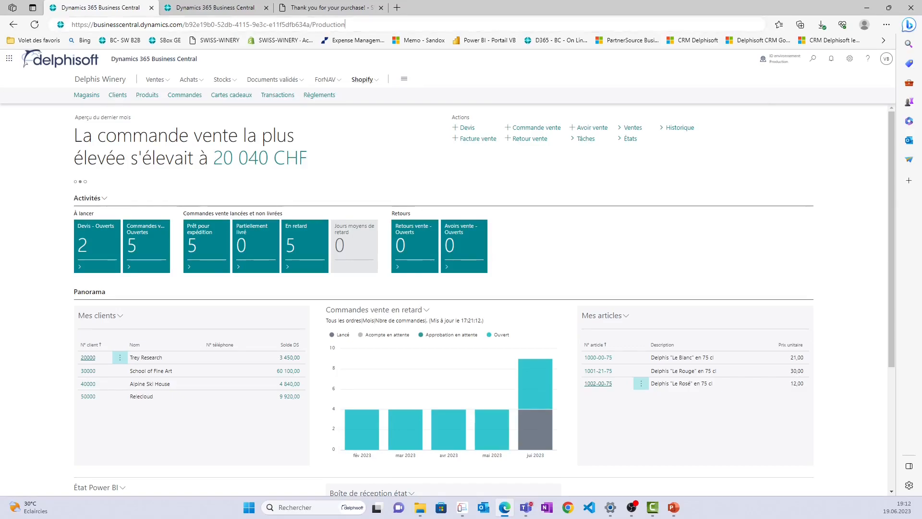
left_click(384, 25)
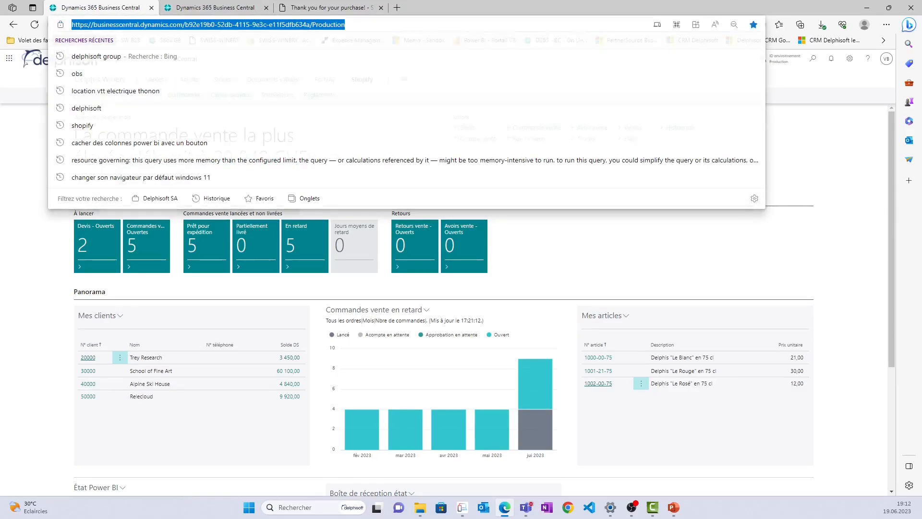
key("Escape")
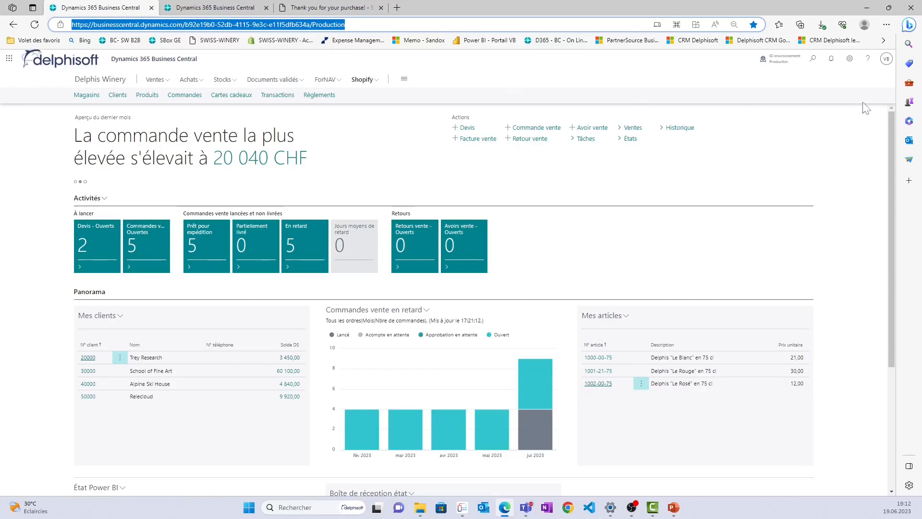
left_click(888, 62)
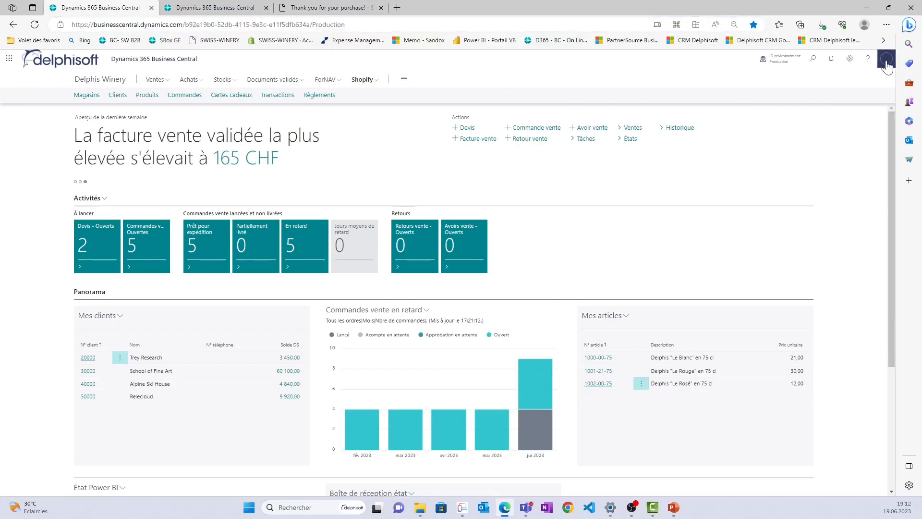
left_click(889, 66)
left_click(10, 60)
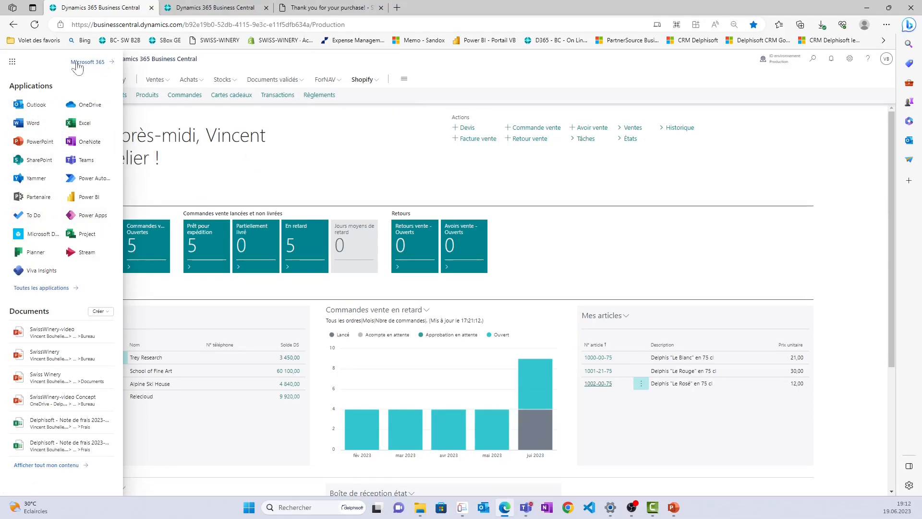
left_click(13, 62)
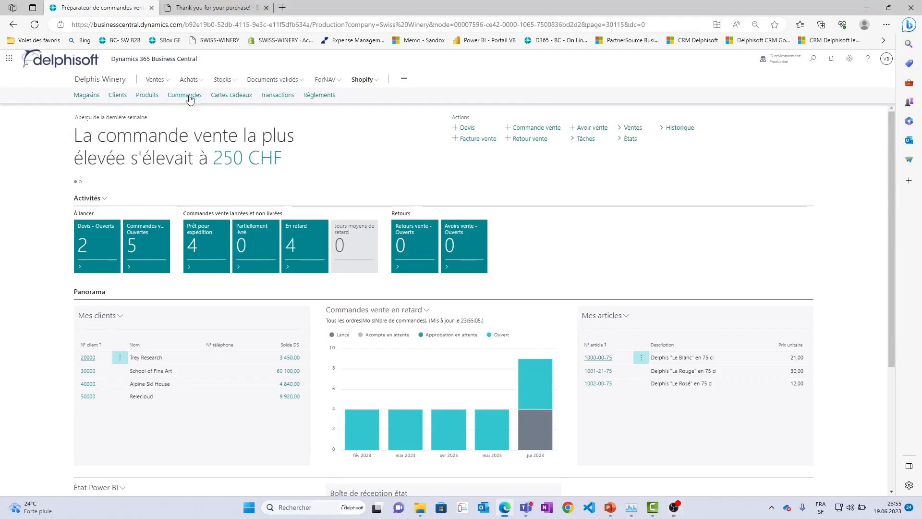
Step: From the Shopify orders list, open the sales order linked to the most recent Shopify order
left_click(190, 96)
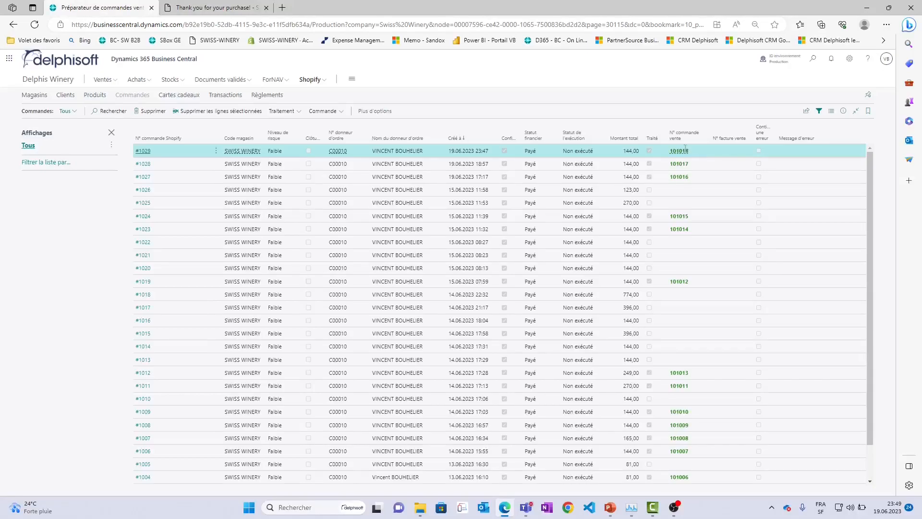
mouse_move(686, 153)
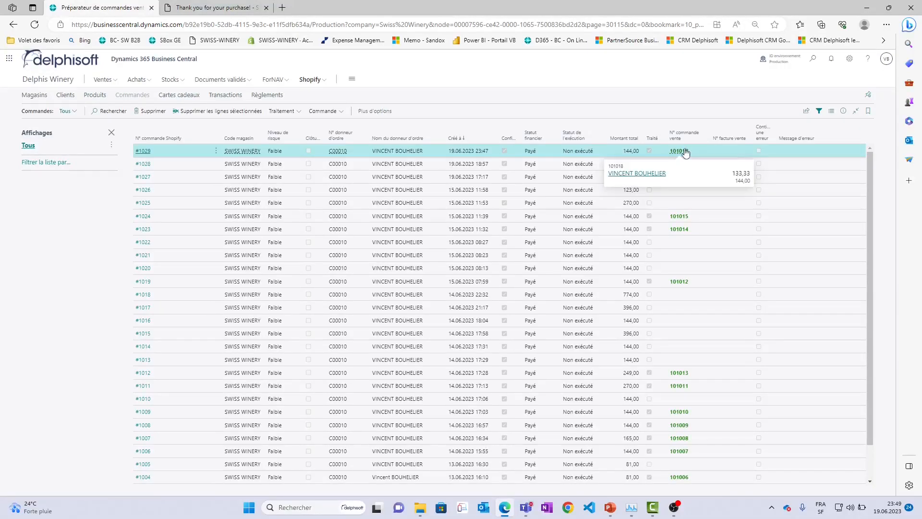
left_click(664, 174)
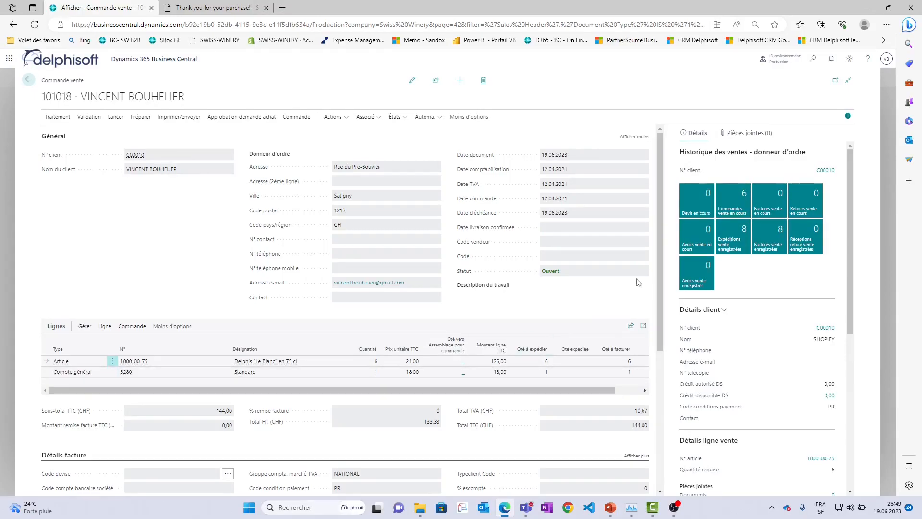
Step: Make the sales order editable and set its Code field below Code vendeur to VINOLOG
left_click(412, 80)
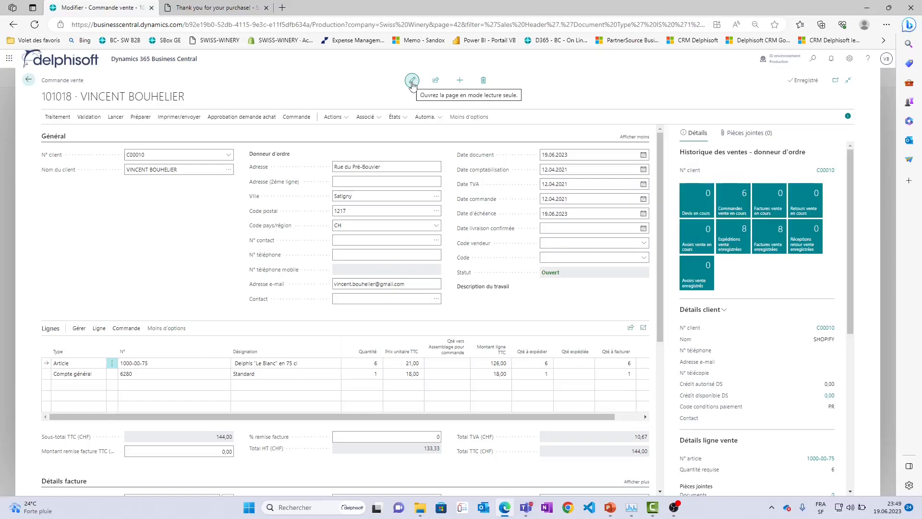
left_click(647, 258)
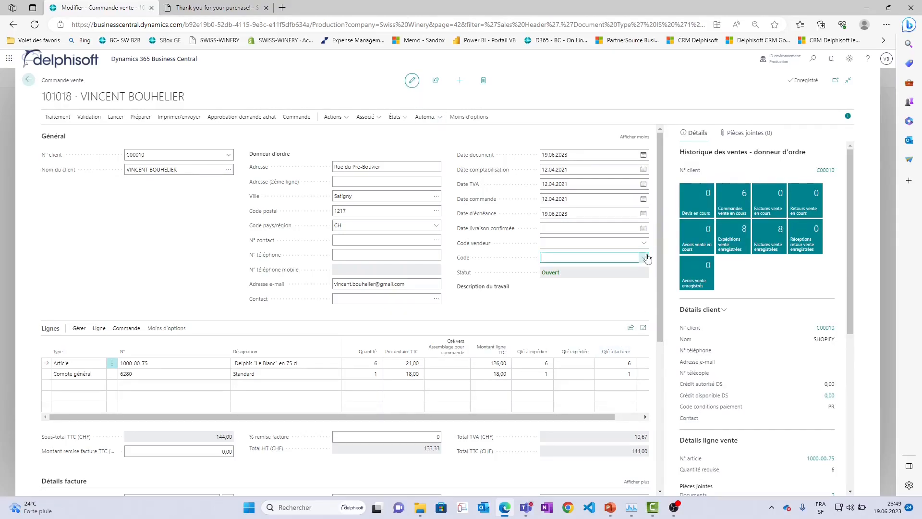
left_click(644, 257)
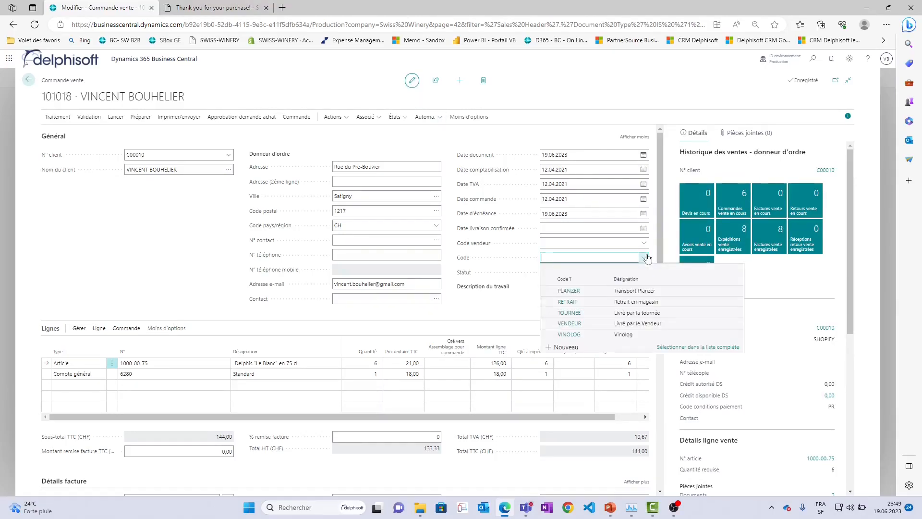
left_click(584, 336)
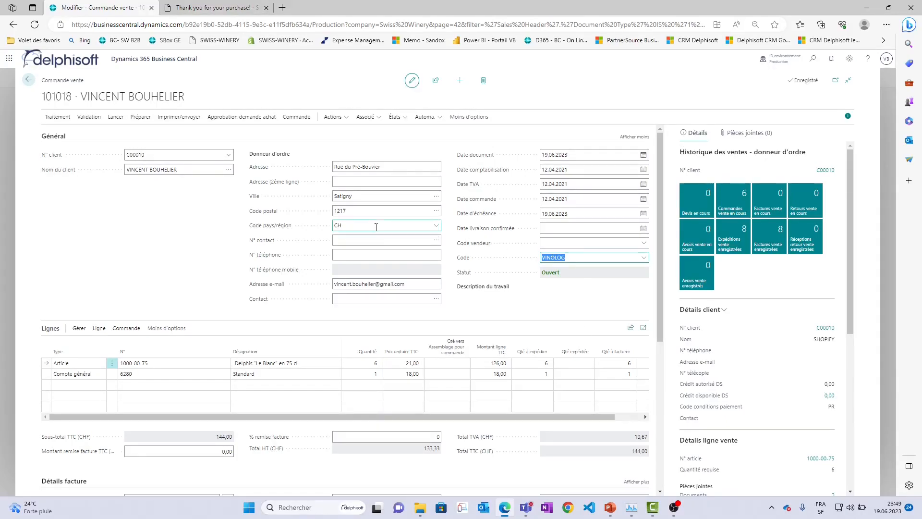
Step: Post the sales order and open the resulting posted sales invoice
left_click(91, 121)
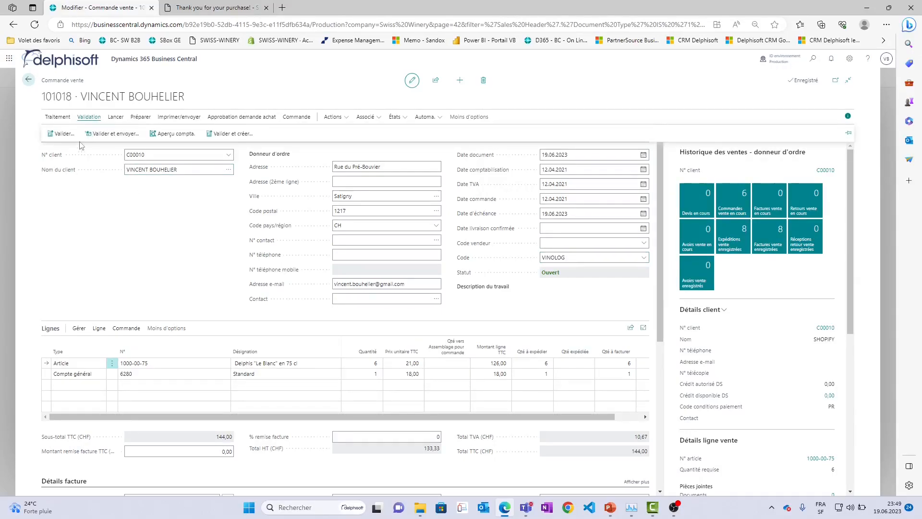
left_click(50, 135)
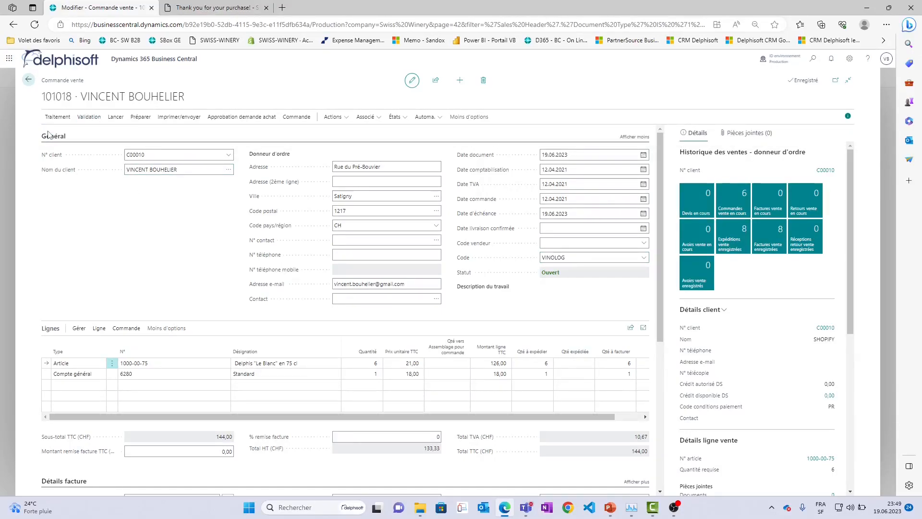
left_click(470, 307)
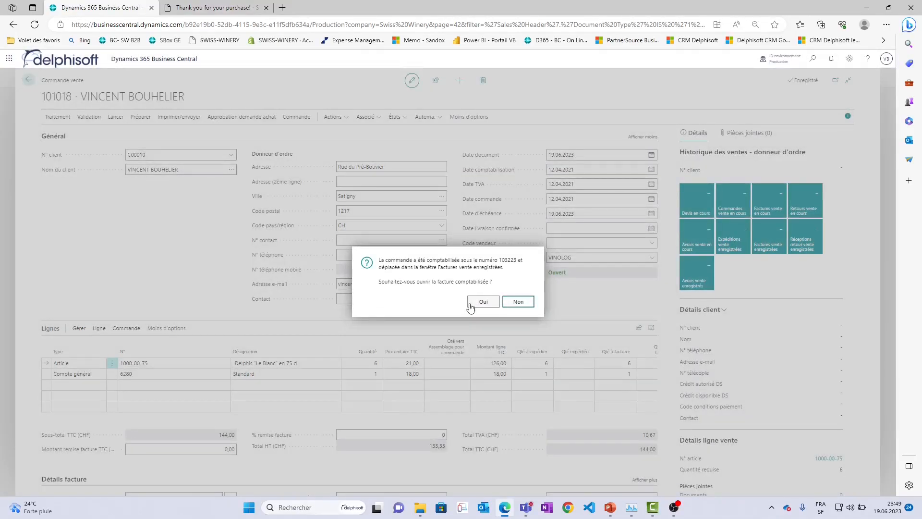
left_click(476, 302)
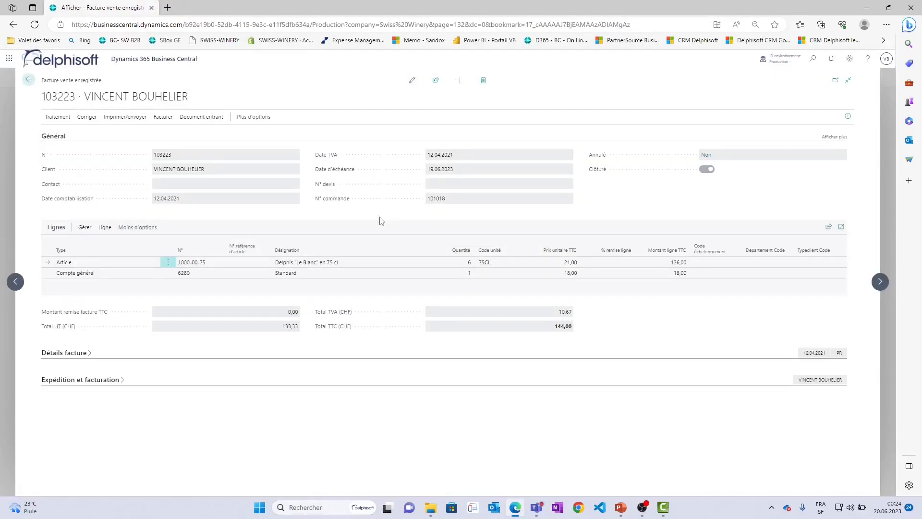
Step: Find the entries related to the posted invoice and open its general ledger entries
left_click(89, 123)
left_click(57, 117)
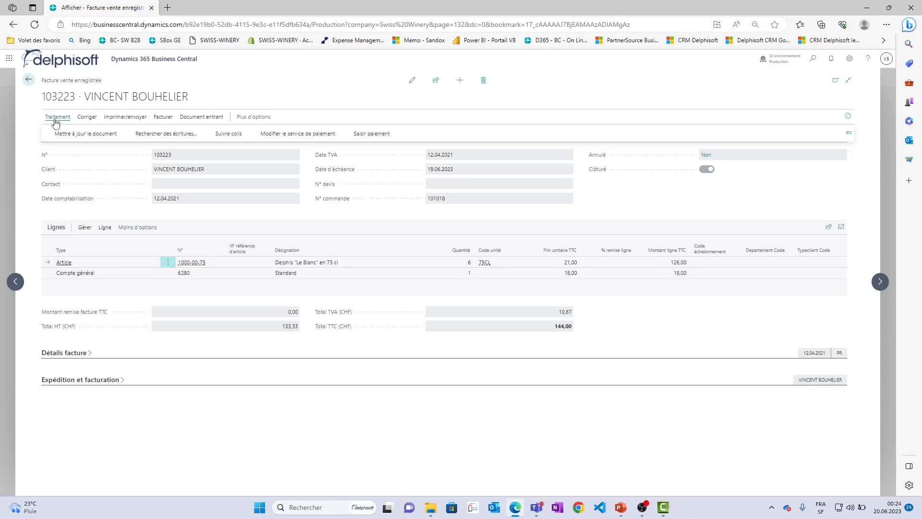
left_click(136, 136)
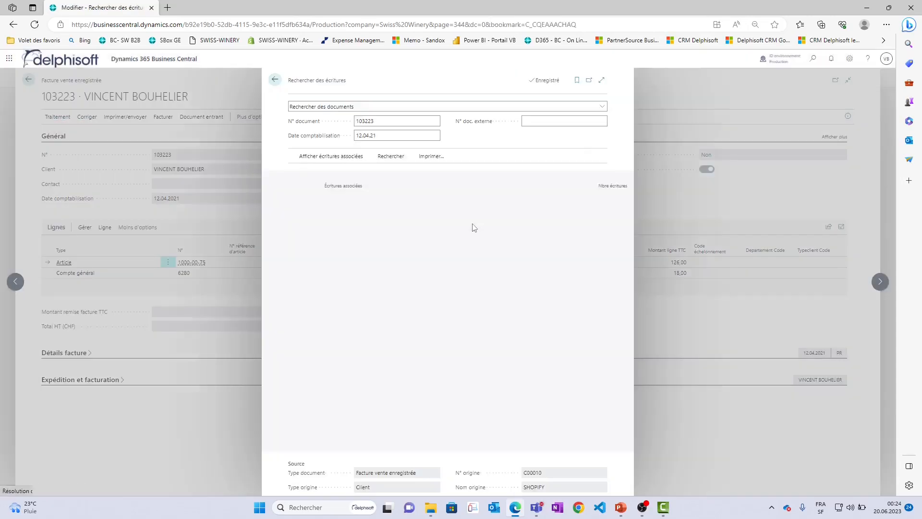
left_click(629, 215)
left_click(628, 214)
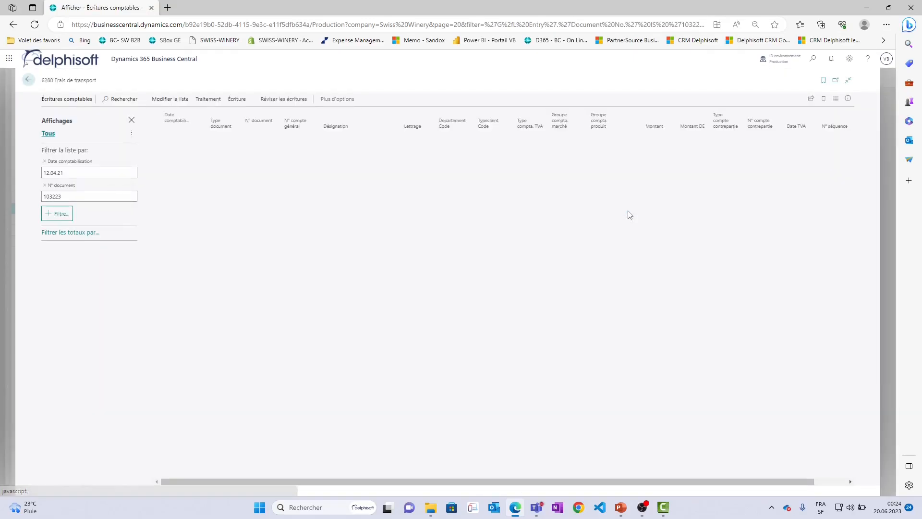
Step: Examine the dimensions of the ledger entry on sales account 3200, and close the dimension list
left_click(418, 151)
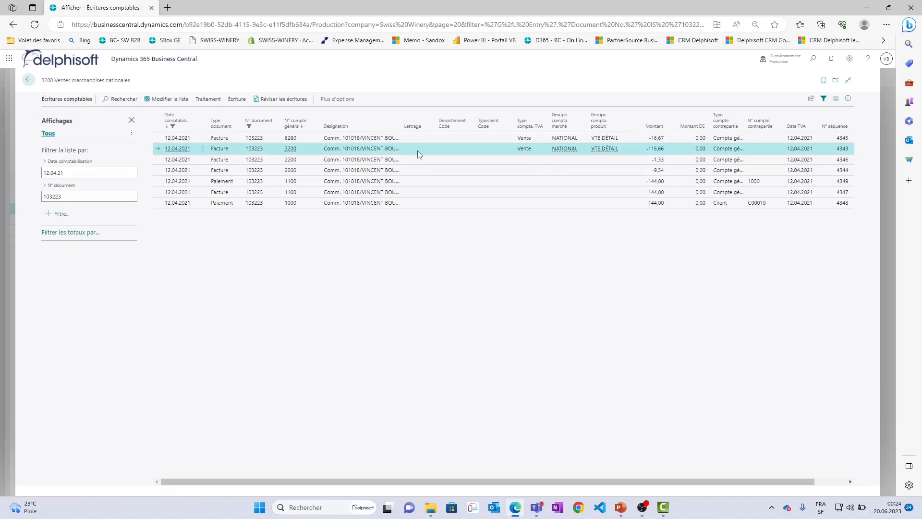
key("ctrl+shift+d")
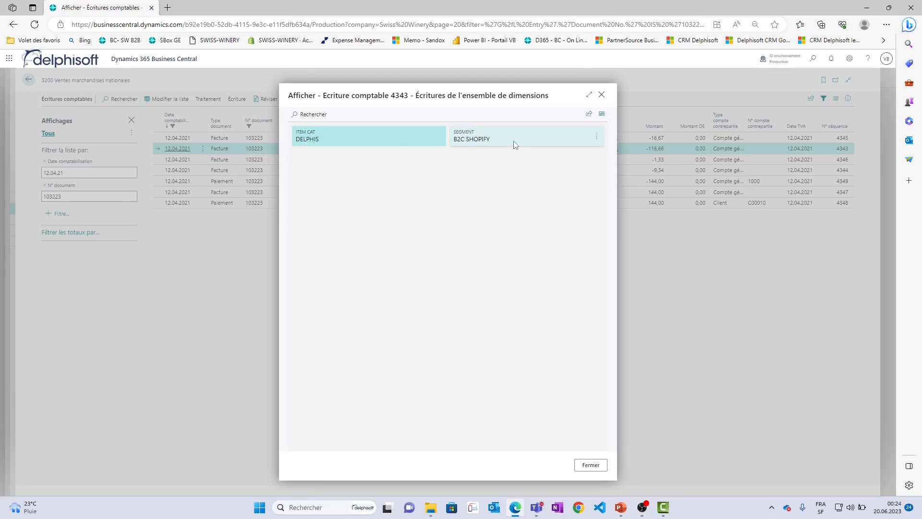
left_click(601, 96)
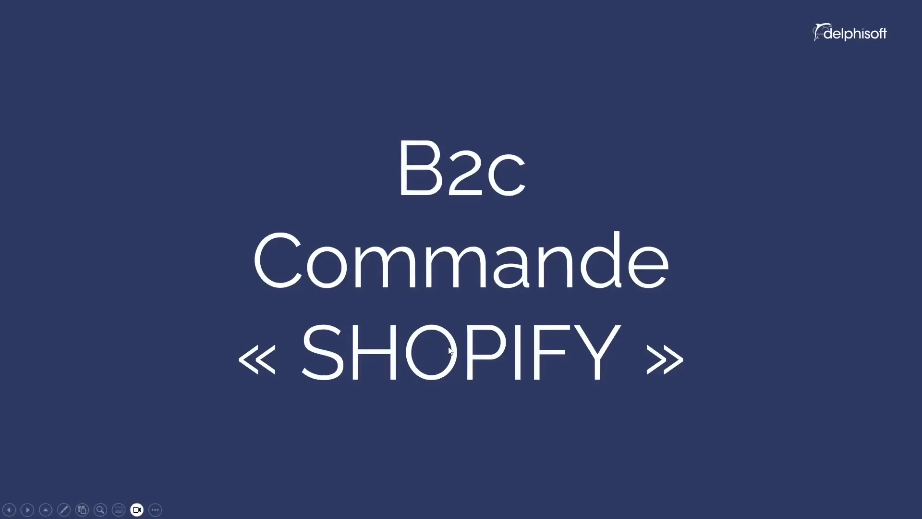
left_click(448, 347)
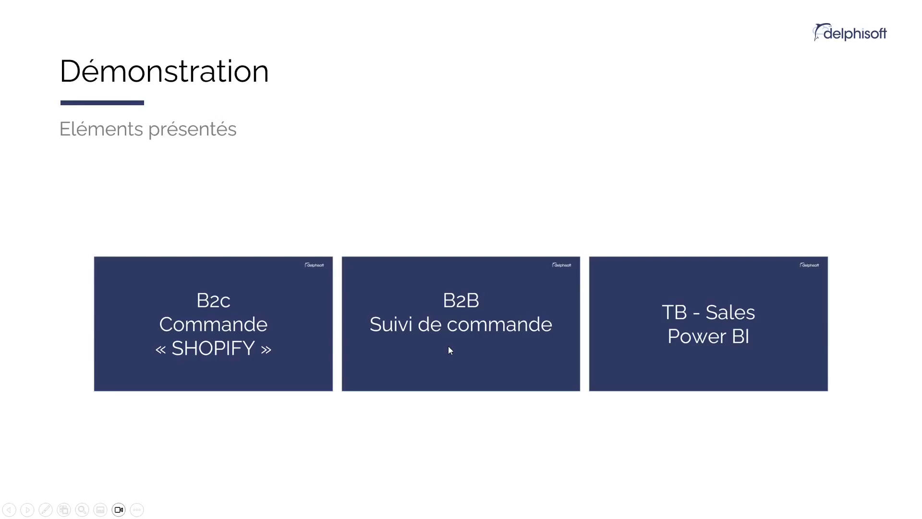
left_click(448, 347)
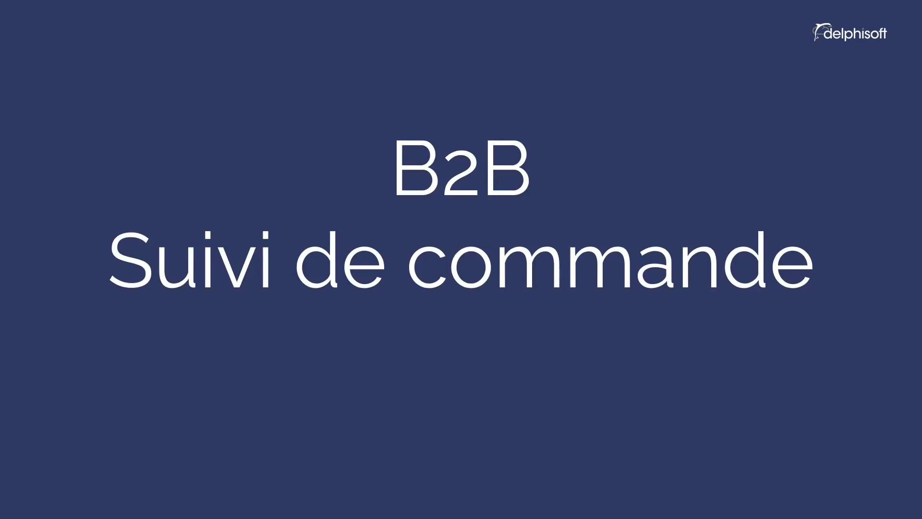
Step: Switch to Teams, open the linked DELPHISOFT SA sales order in Business Central and make it editable
key("alt+Tab")
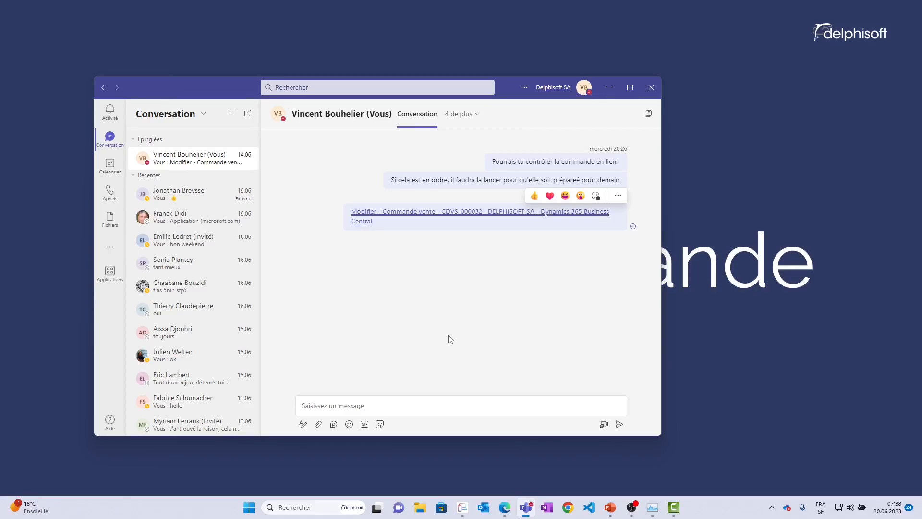
left_click(380, 214)
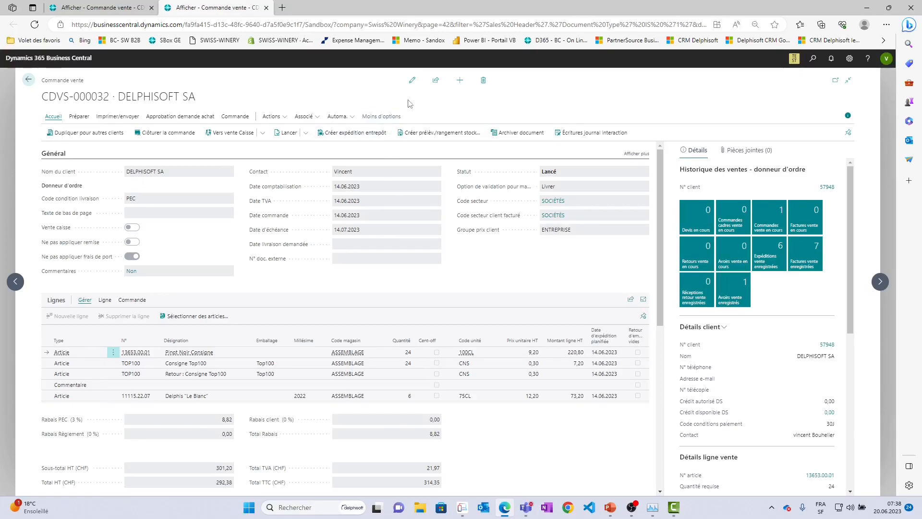
left_click(412, 82)
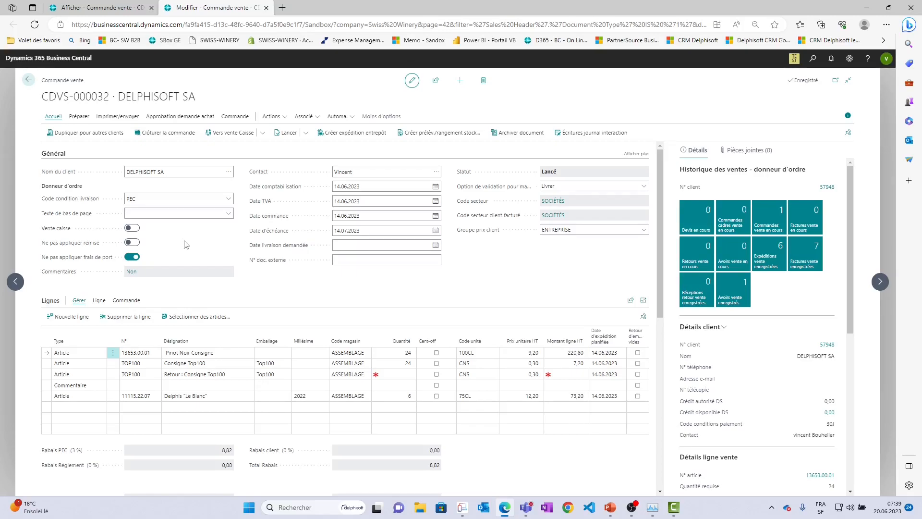
Step: Review the order's discounts and totals, the Pinot Noir Consigne line, and the unit price on the Delphis "Le Blanc" line
scroll(180, 271, "down", 1)
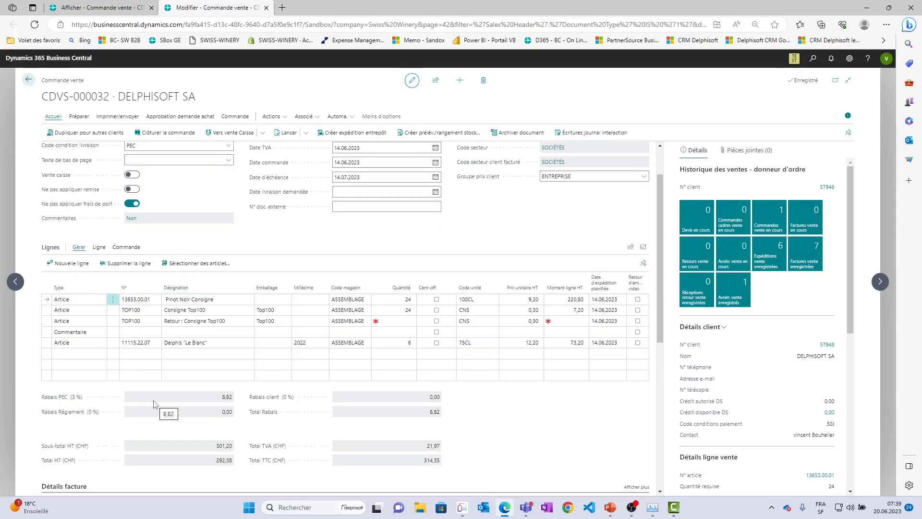
scroll(154, 404, "up", 1)
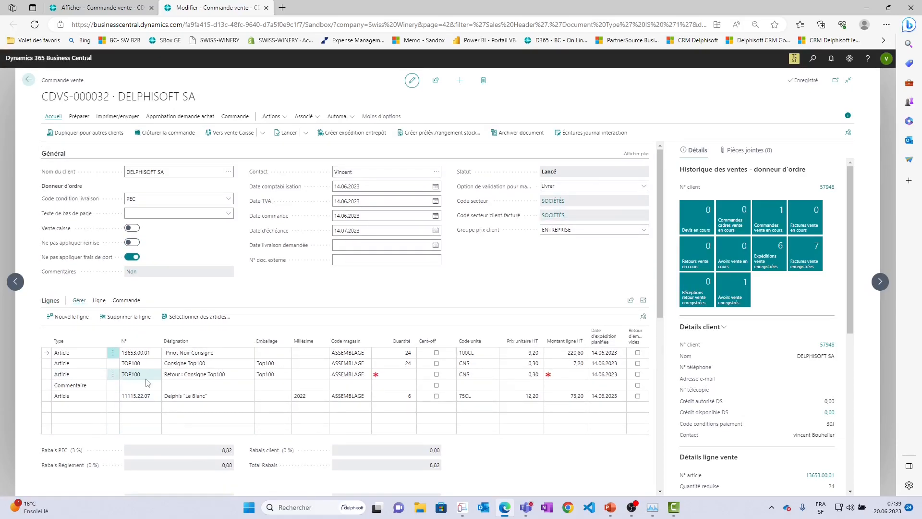
left_click(225, 355)
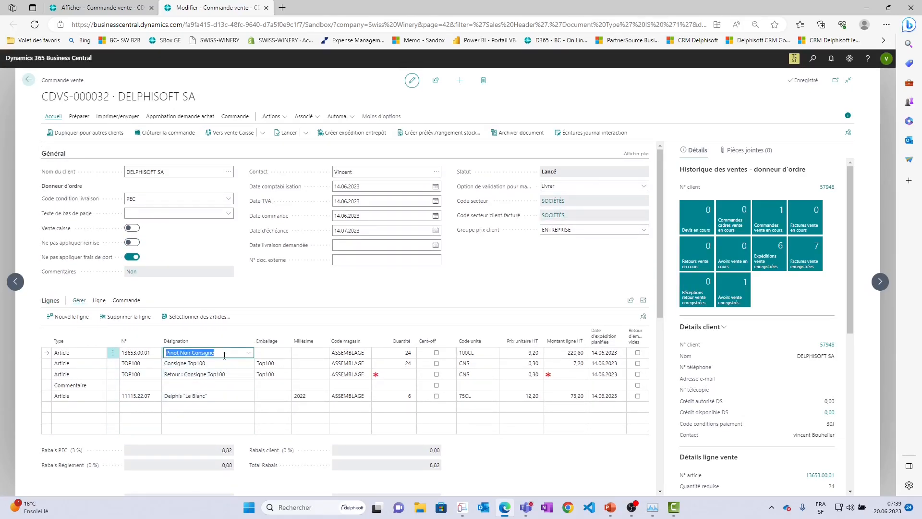
left_click(224, 397)
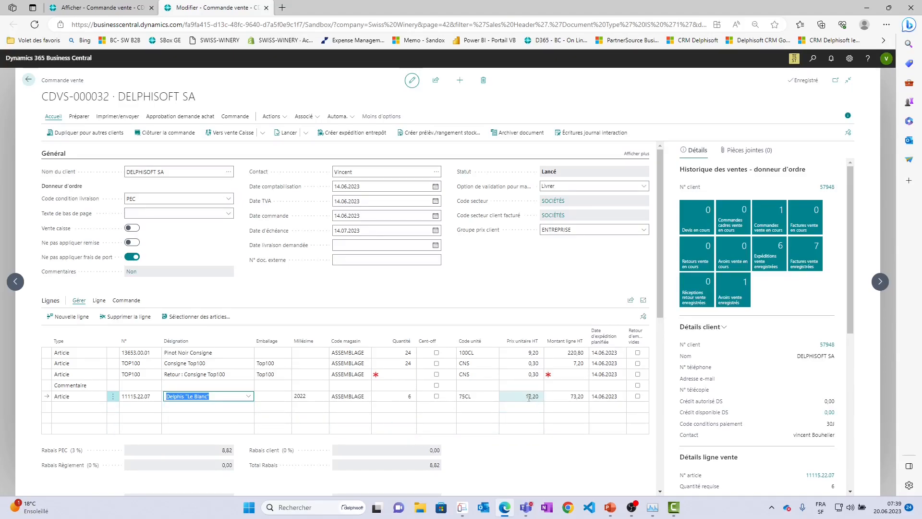
left_click_drag(522, 397, 539, 397)
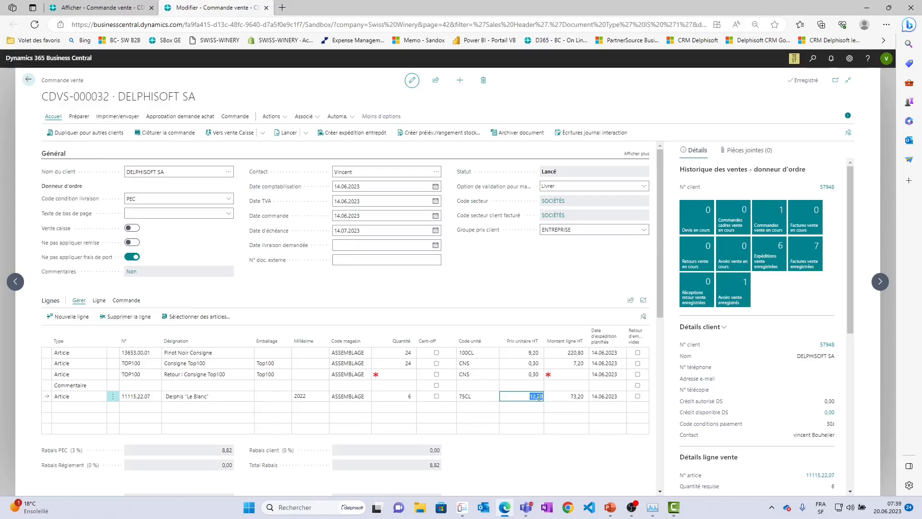
Step: Open the item card of Delphis "Le Blanc" from the order line, examine its Prix et vente section, and close the card
left_click(824, 476)
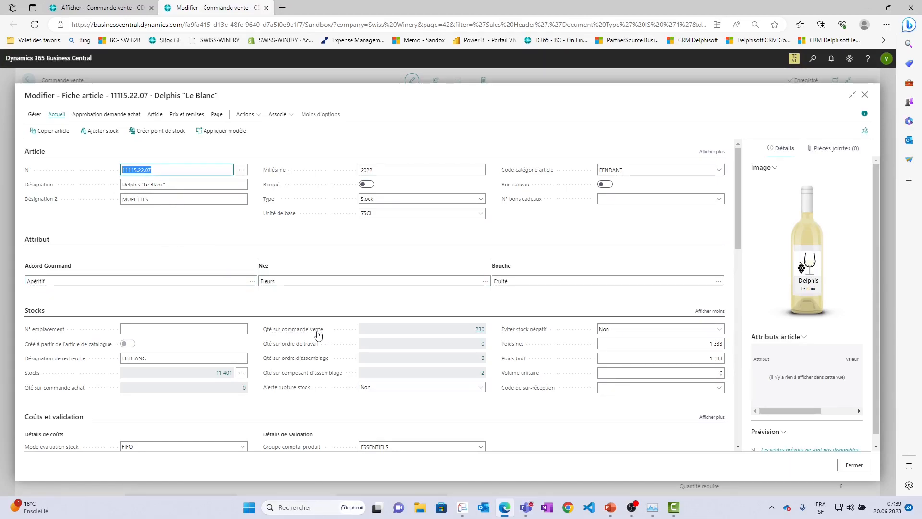
scroll(318, 335, "down", 2)
scroll(319, 335, "down", 9)
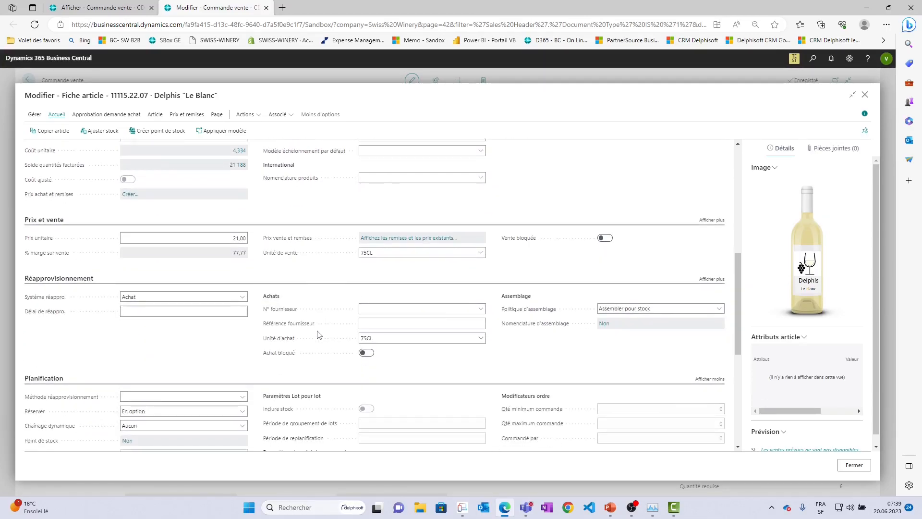
scroll(319, 336, "up", 5)
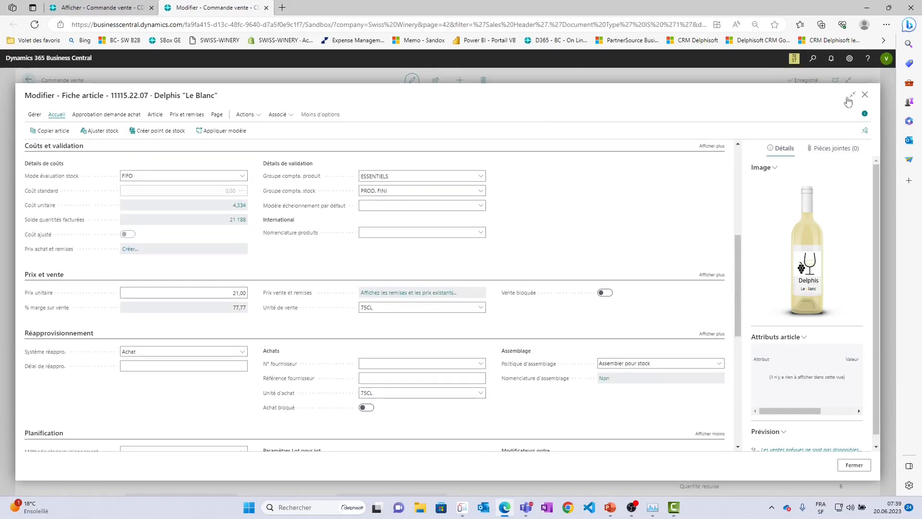
left_click(865, 96)
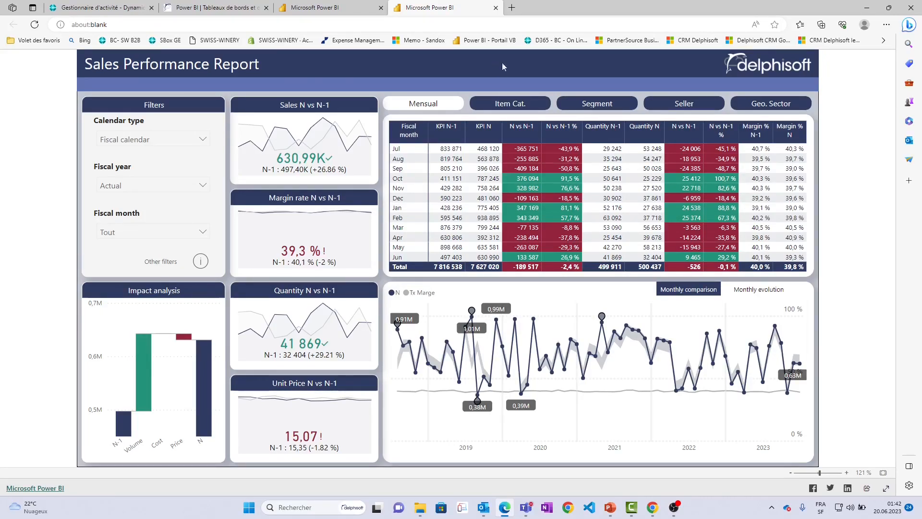
Step: Show the Power BI Sales Performance Report by segment, drill through B2C Shopify to Detail Item Cat., and return to the segment view
left_click(630, 104)
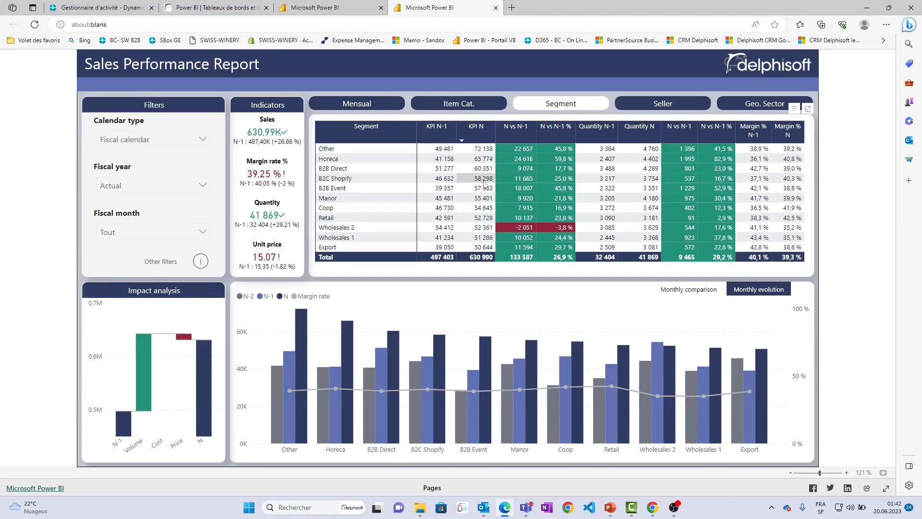
mouse_move(522, 184)
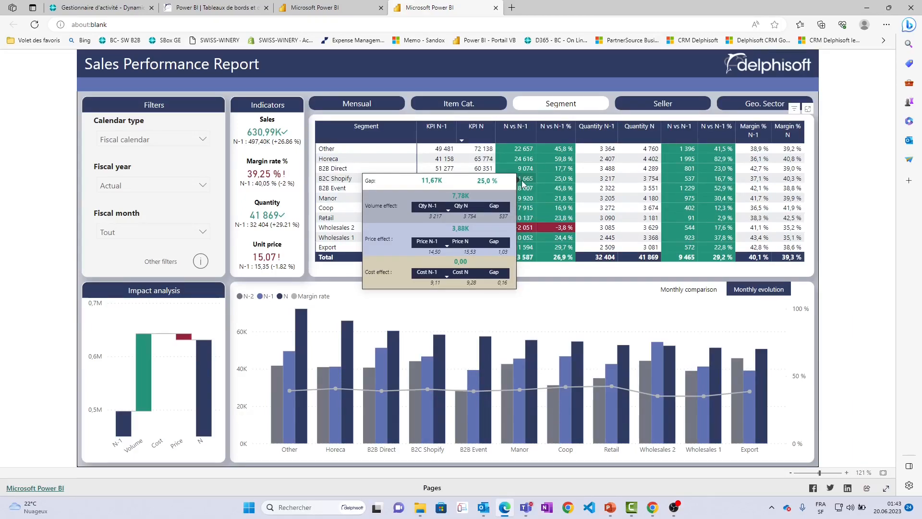
right_click(523, 184)
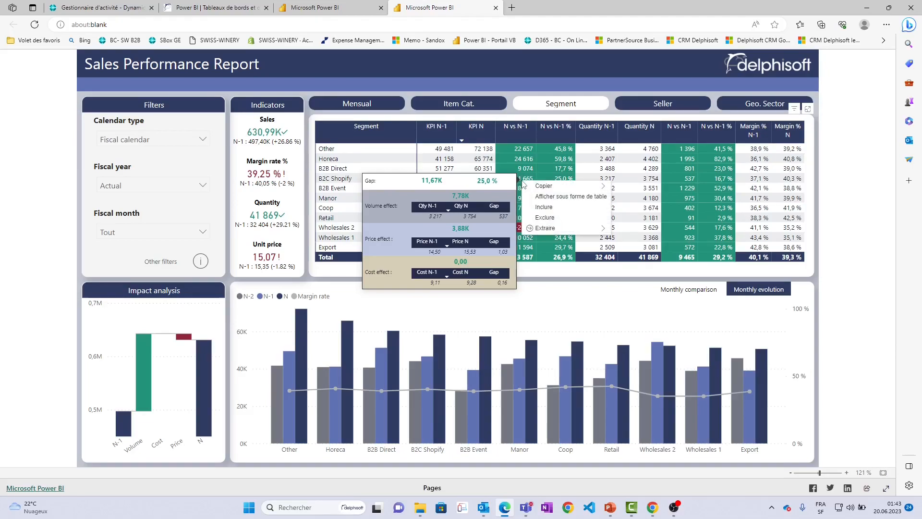
mouse_move(561, 229)
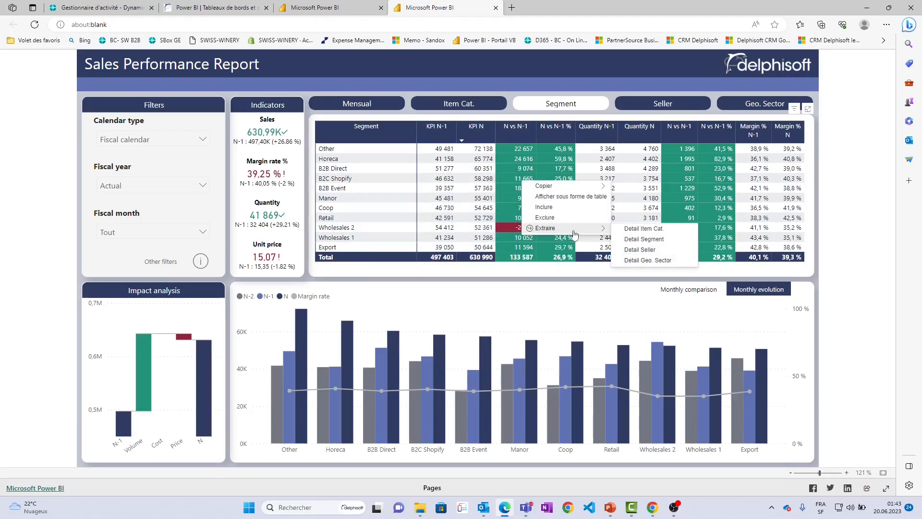
left_click(642, 229)
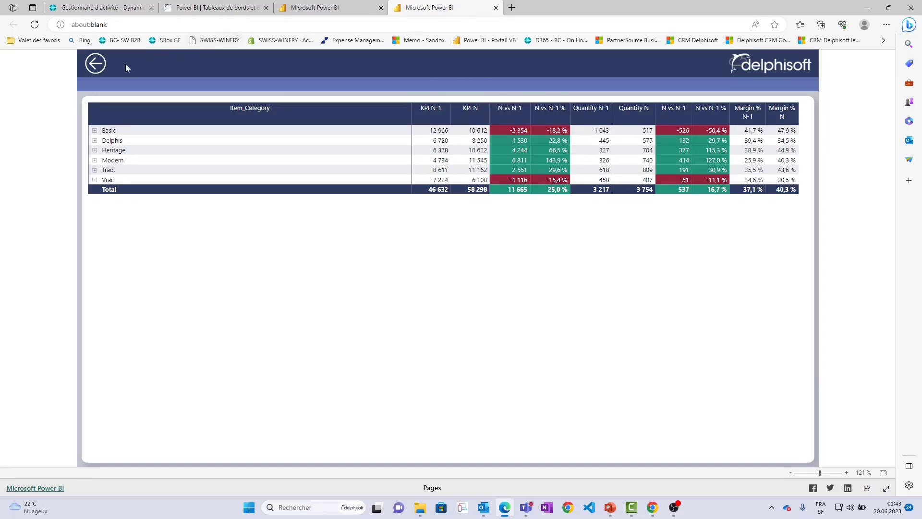
left_click(95, 67)
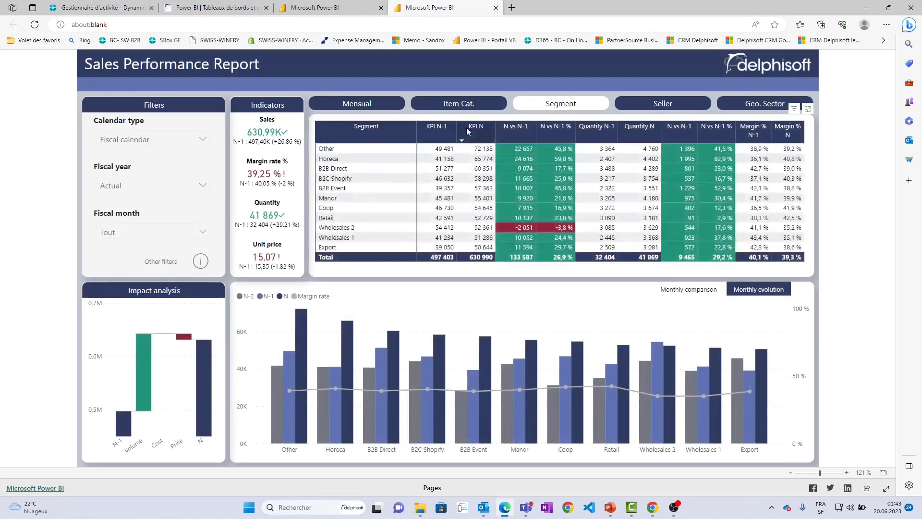